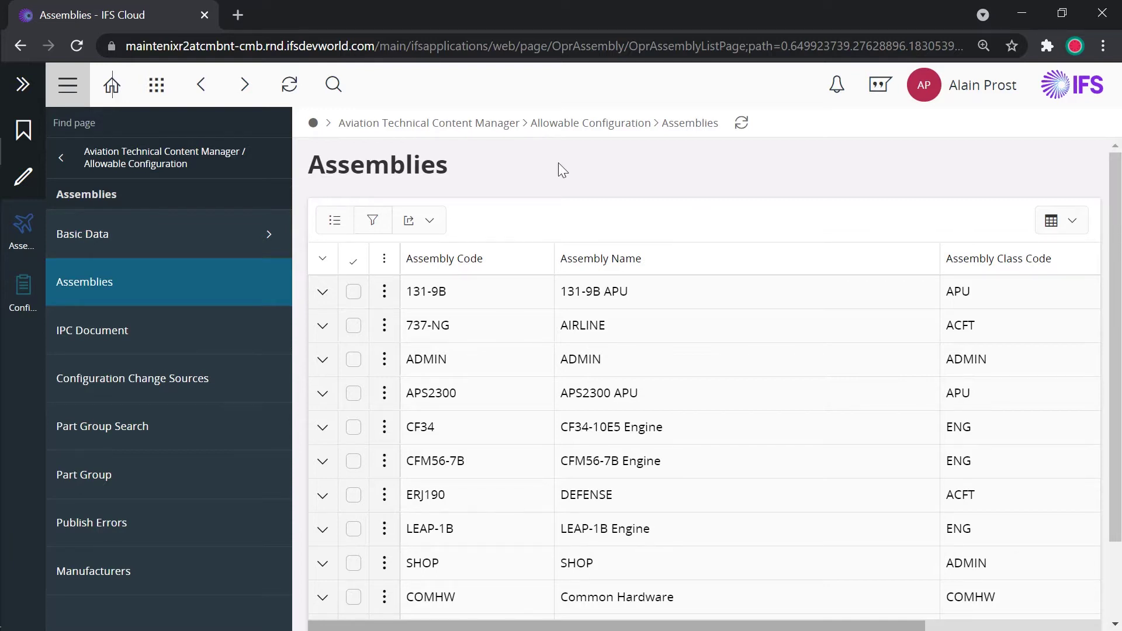
# - Open the ERJ190 assembly's details from the Assemblies list and look over its systems
pyautogui.click(355, 496)
pyautogui.click(467, 220)
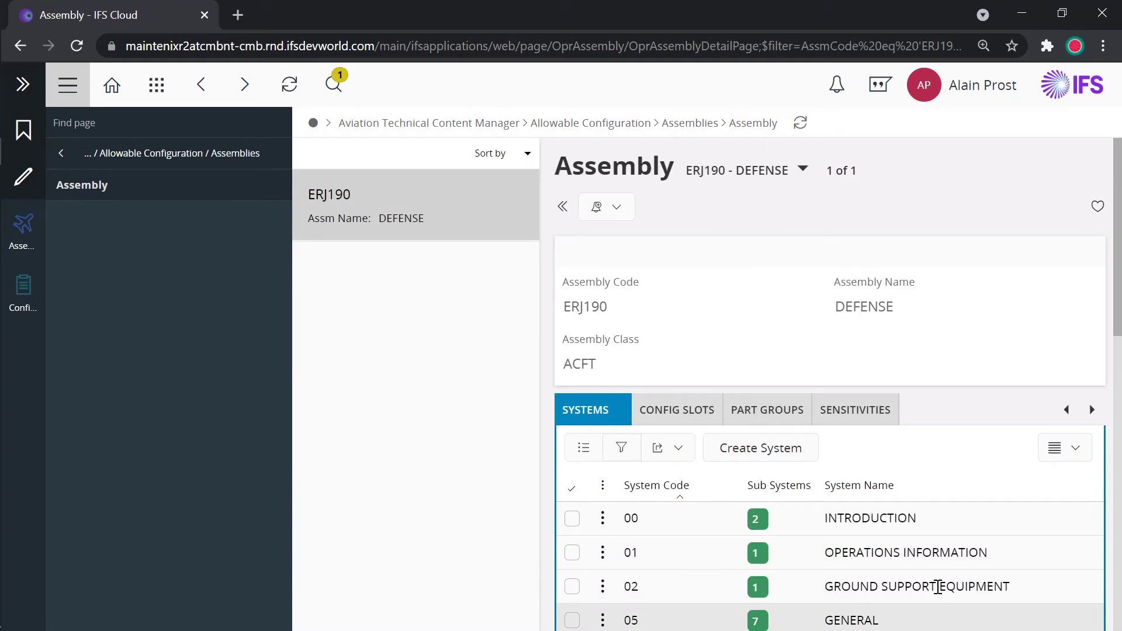
pyautogui.scroll(-3, 939, 526)
pyautogui.scroll(4, 995, 364)
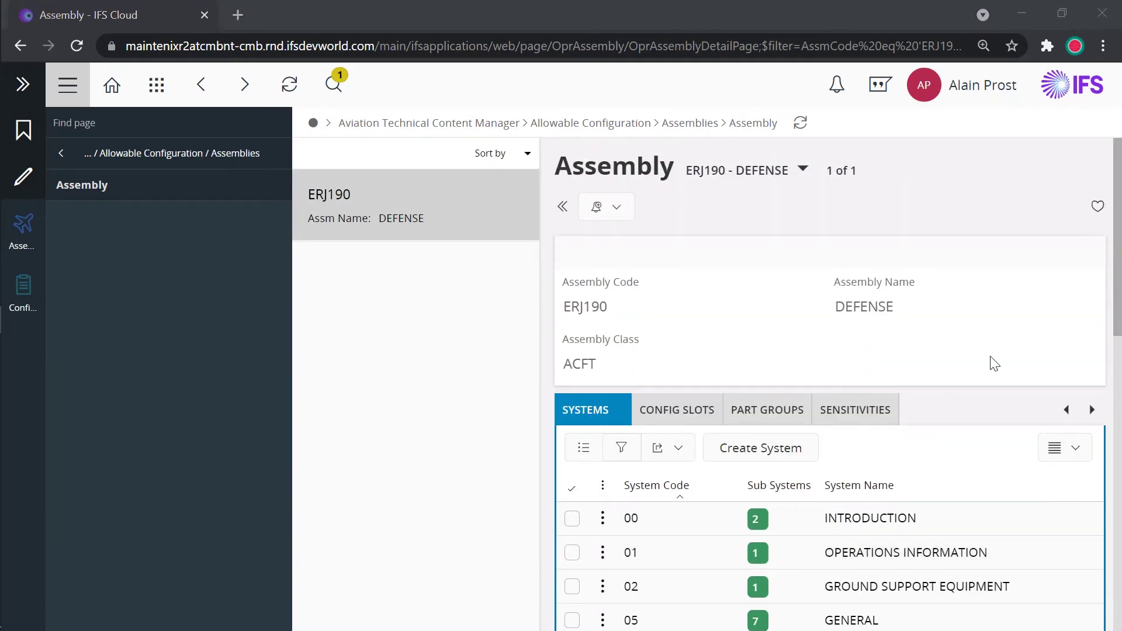
# - Open the details of system 21 AIRCONDITIONING from the ERJ190 assembly's systems list
pyautogui.scroll(-6, 995, 363)
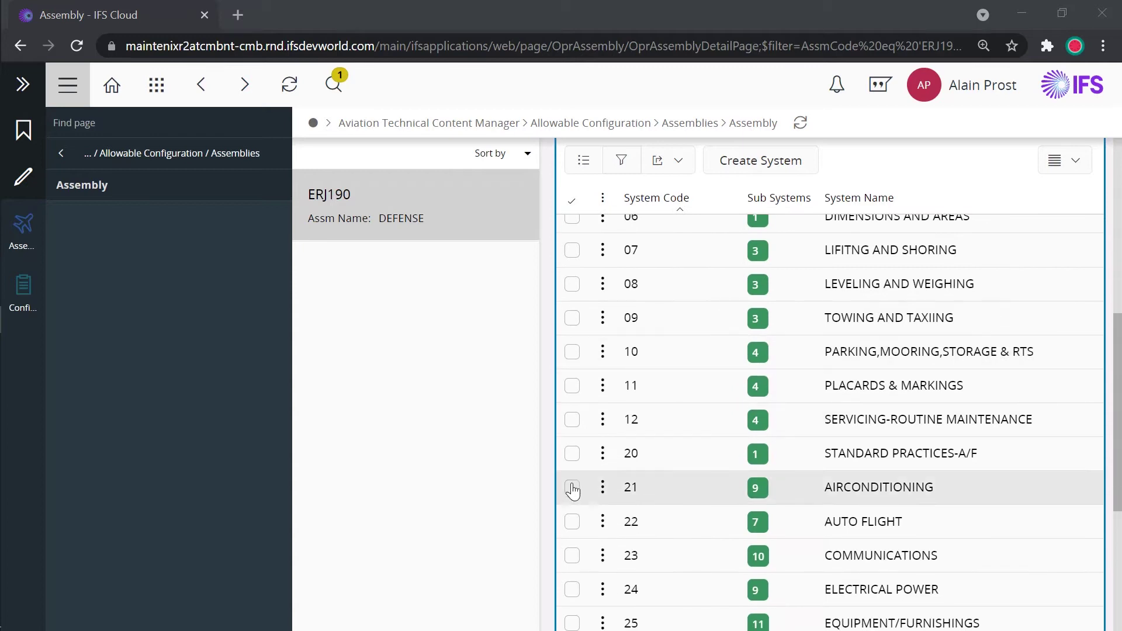
pyautogui.click(573, 489)
pyautogui.click(723, 167)
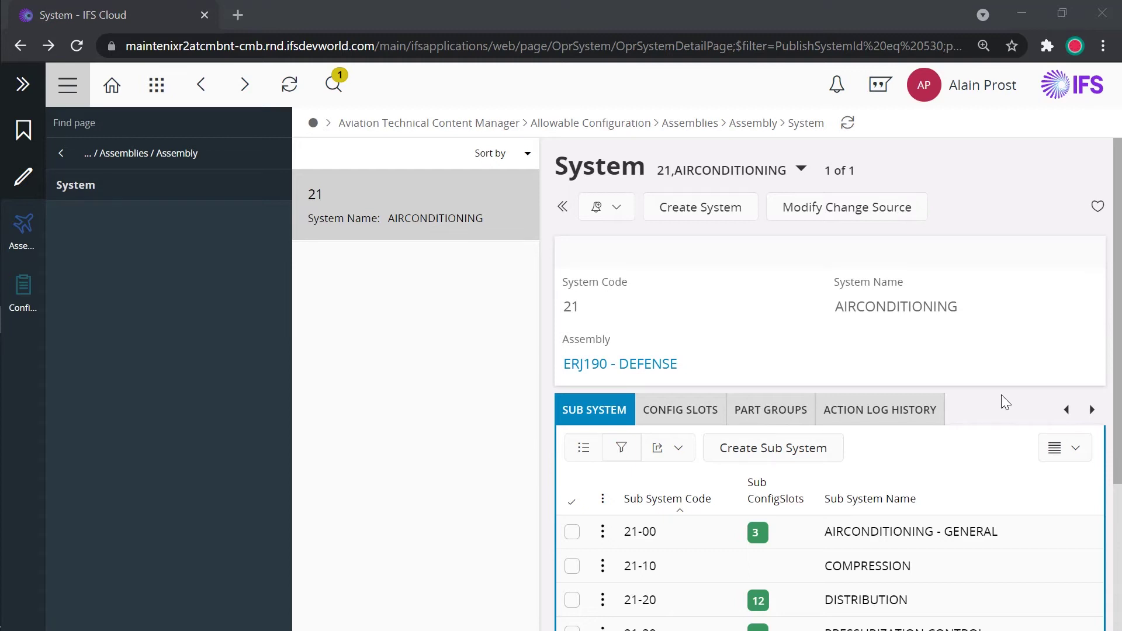
# - Open the details of sub system 21-30 PRESSURIZATION CONTROL within the airconditioning system
pyautogui.scroll(-2, 1002, 394)
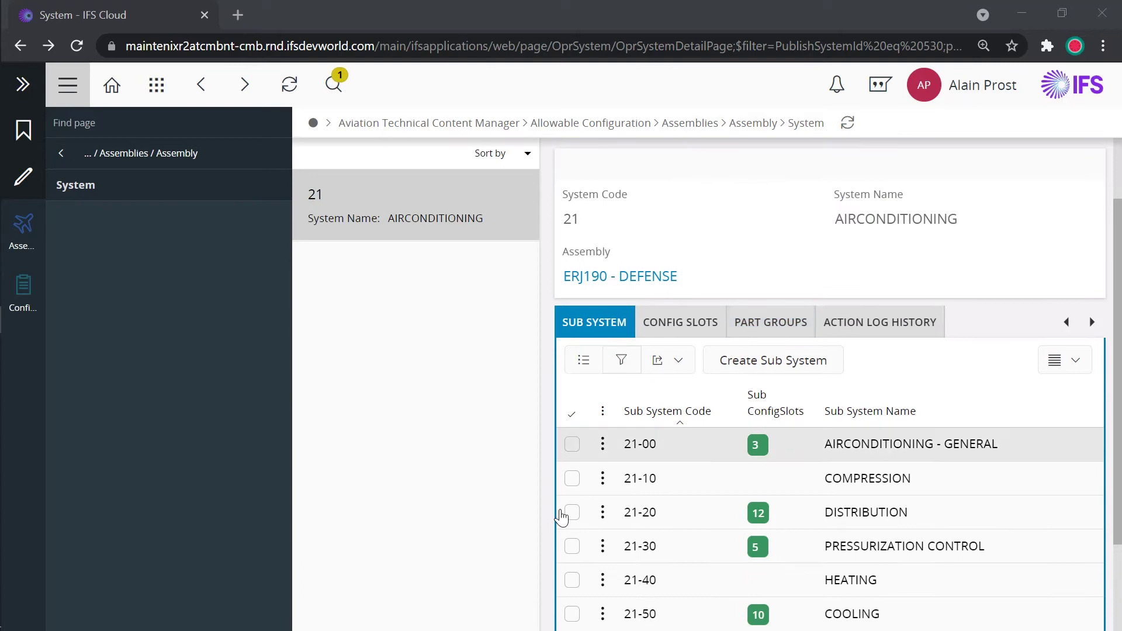
pyautogui.click(574, 547)
pyautogui.click(732, 367)
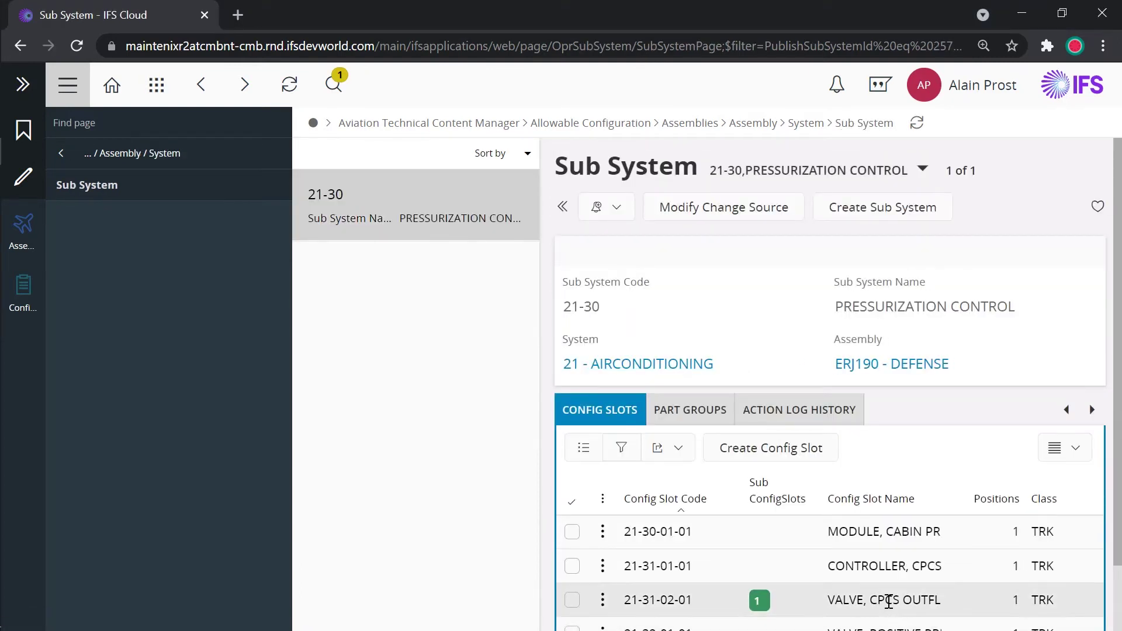
# - Open config slot 21-31-02-01 (VALVE, CPCS OUTFLOW) and view its subconfig slots
pyautogui.click(572, 601)
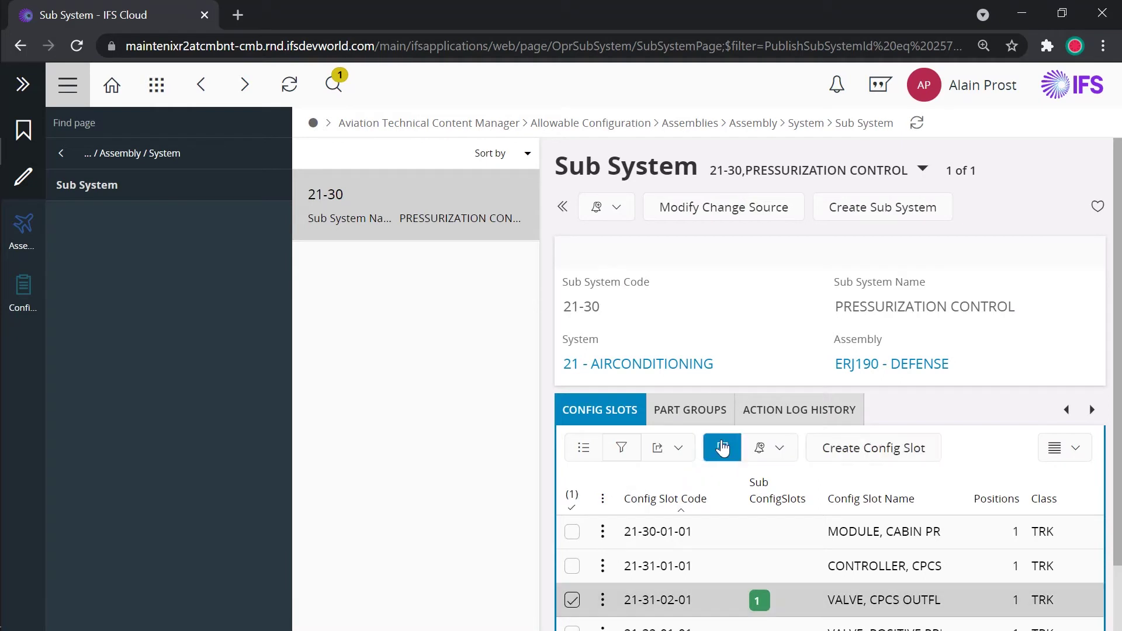
pyautogui.click(720, 447)
pyautogui.scroll(-3, 725, 448)
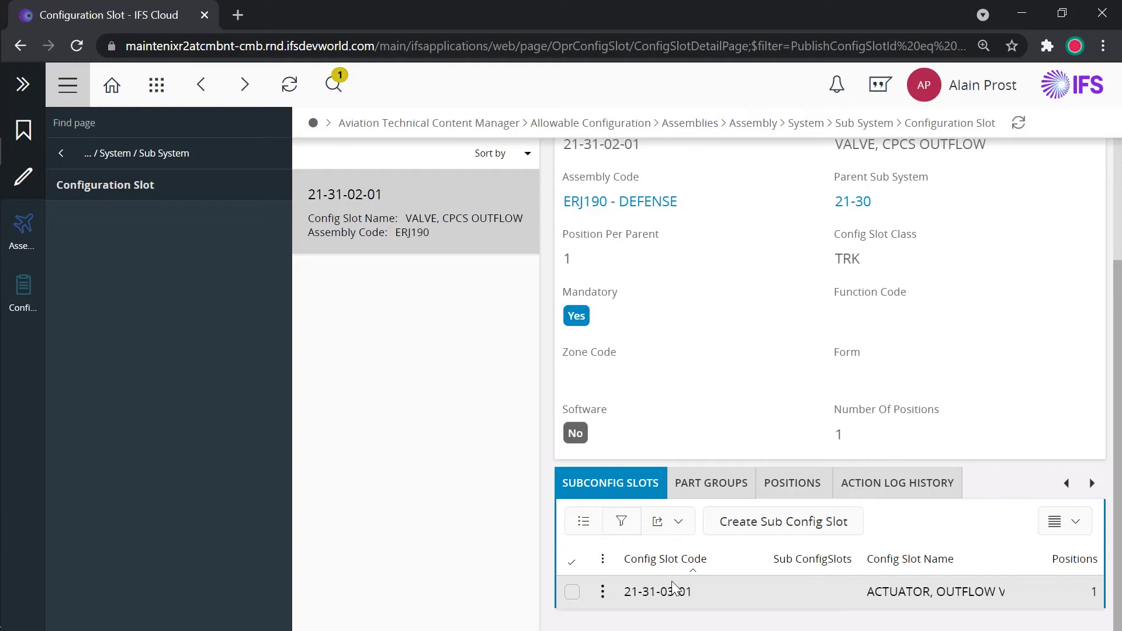
# - Return to config slot 27-51-05-01 (UNIT, FLAP/SLAT POWER DRIVE), check its position per parent and view its positions
pyautogui.hotkey('alt', 'Left')
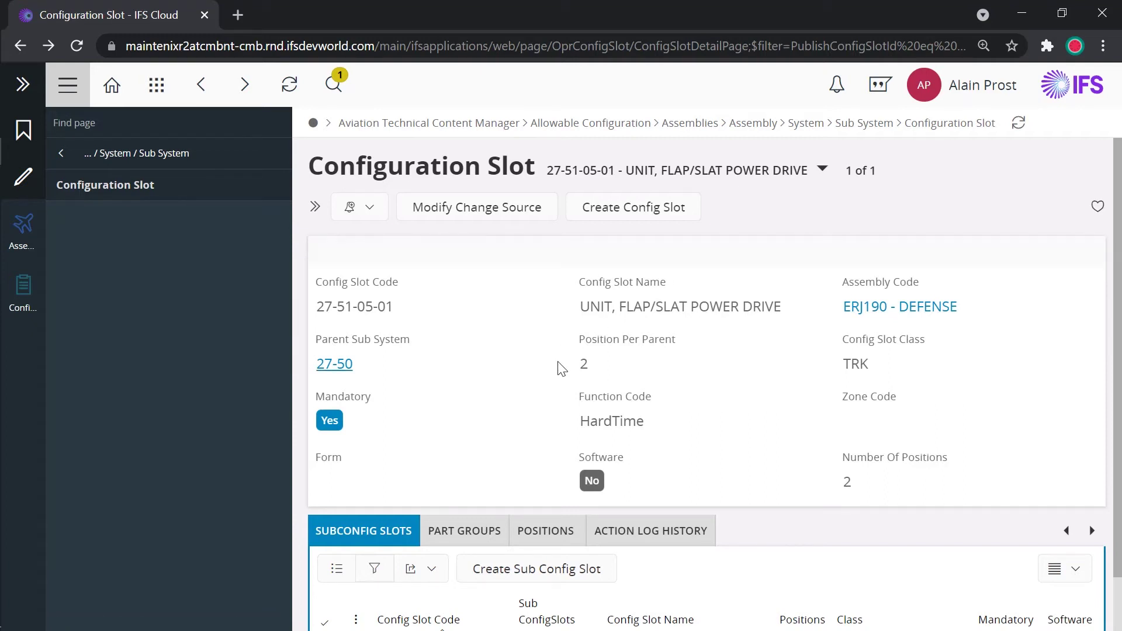
pyautogui.doubleClick(586, 367)
pyautogui.click(633, 372)
pyautogui.click(540, 531)
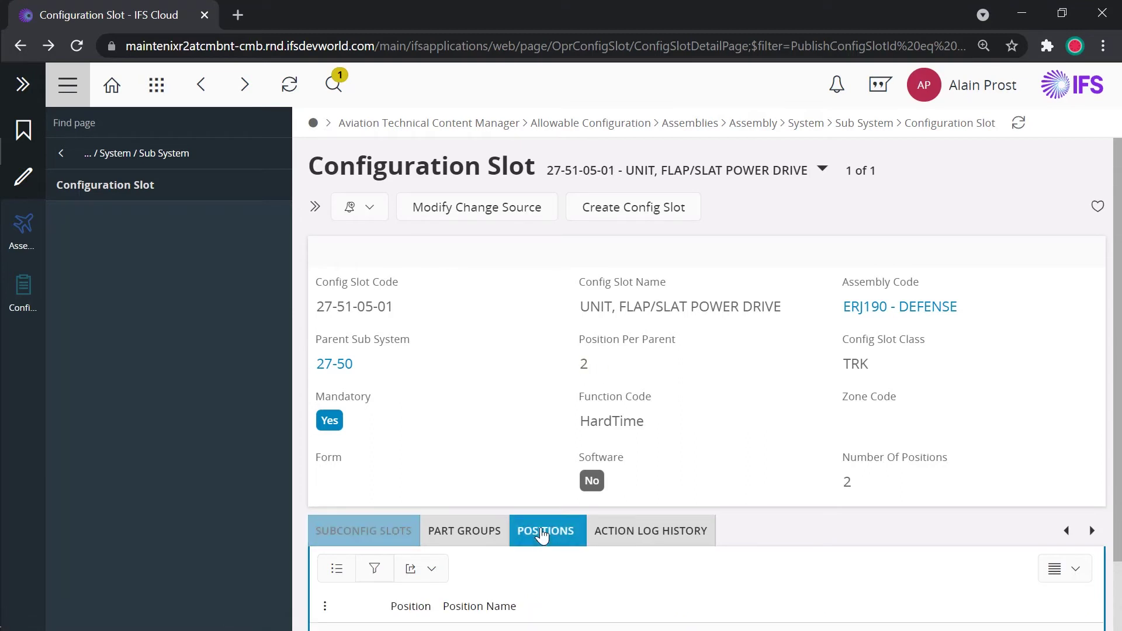
pyautogui.scroll(-2, 723, 465)
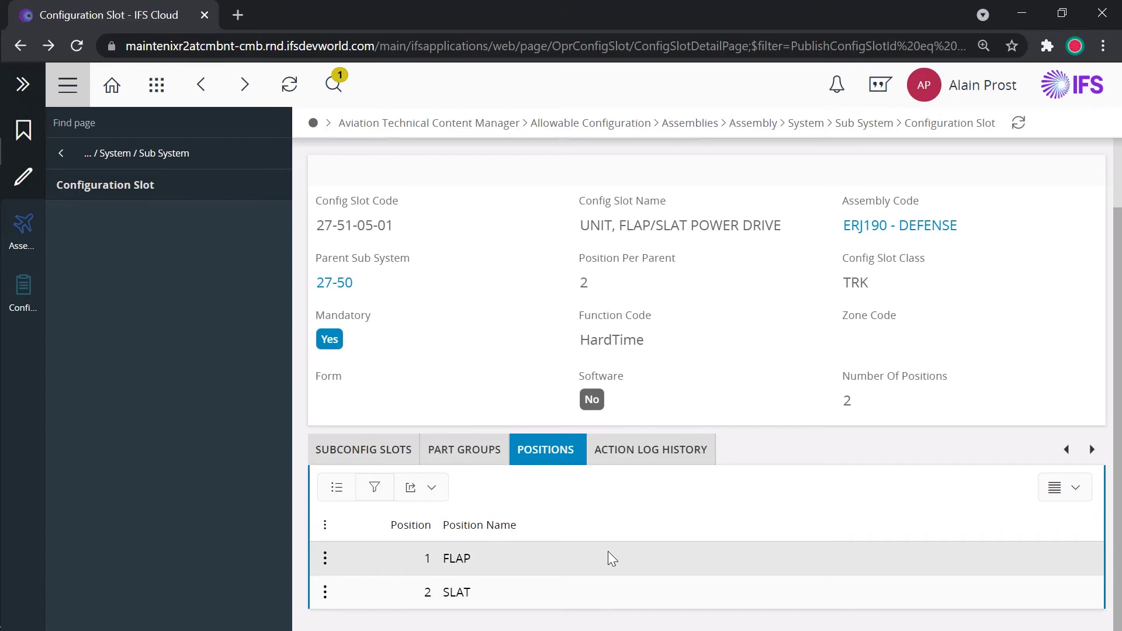
# - Open the power drive unit's subconfig slot 27-53-03-10 and review its positions and number of positions
pyautogui.click(353, 450)
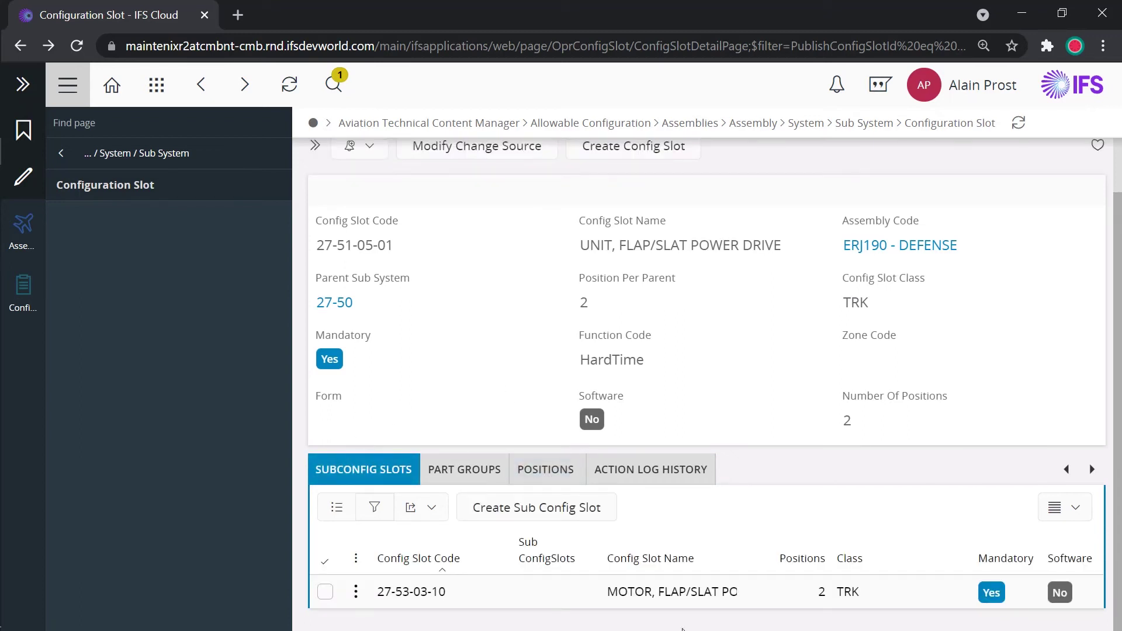
pyautogui.click(543, 591)
pyautogui.click(475, 507)
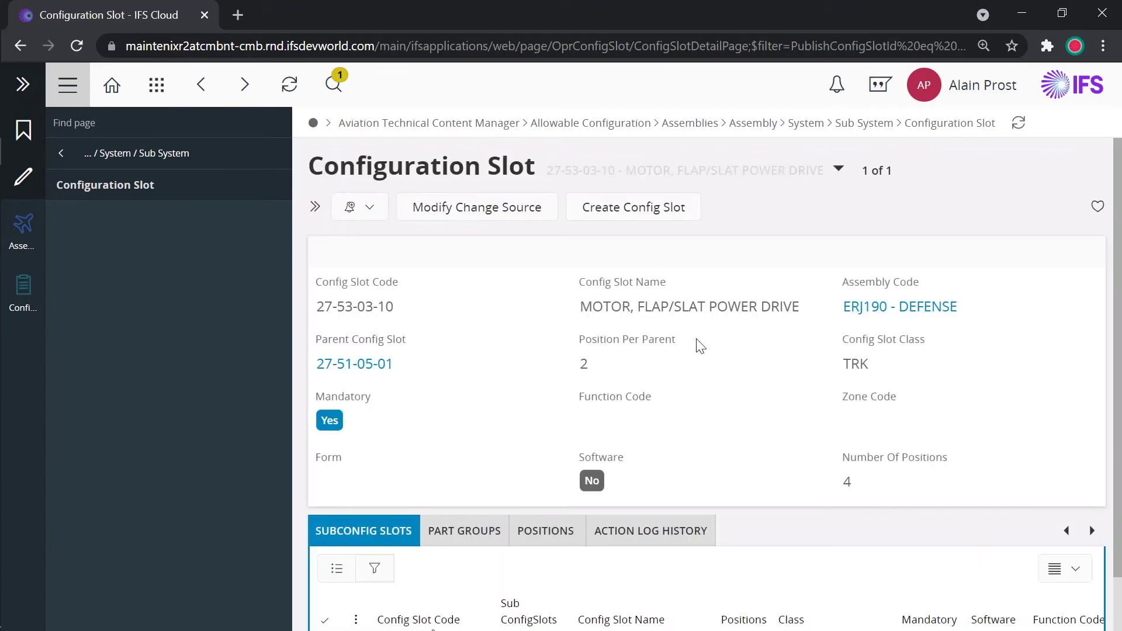
pyautogui.click(536, 532)
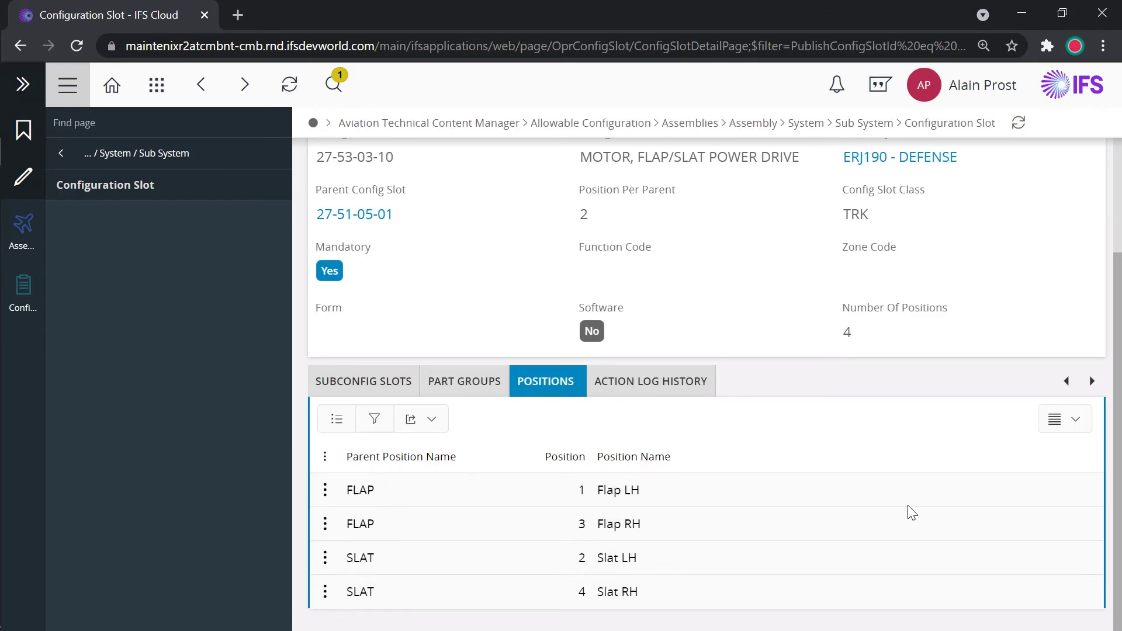
pyautogui.scroll(3, 910, 514)
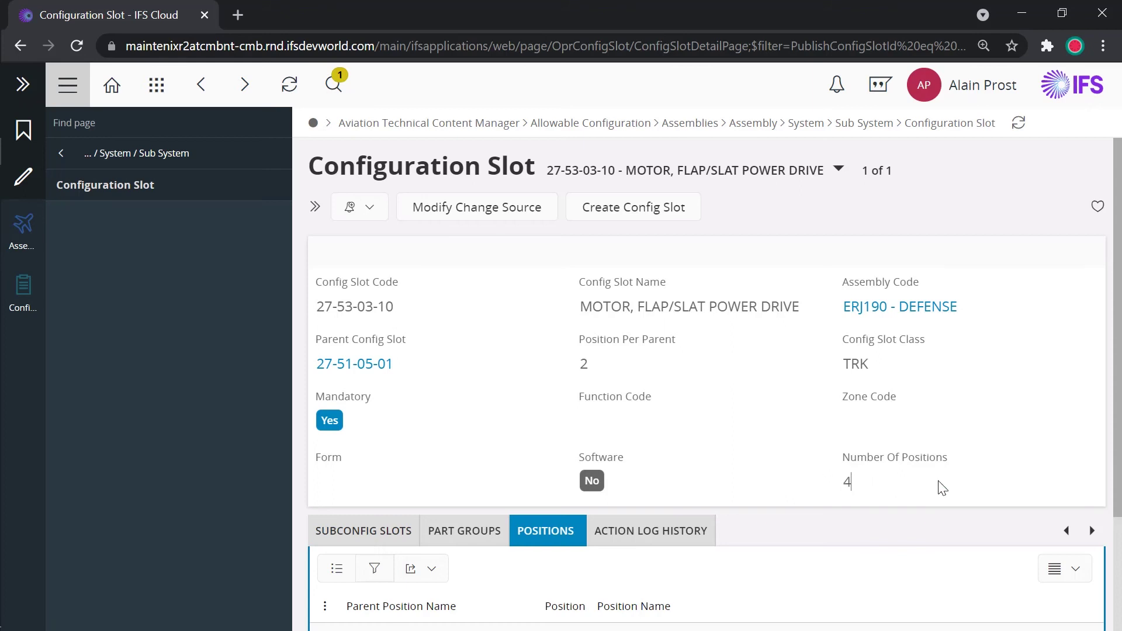
# - Go to Configuration Change Sources, open change source AD-IMLK-01 and view its action log
pyautogui.hotkey('alt', 'Left')
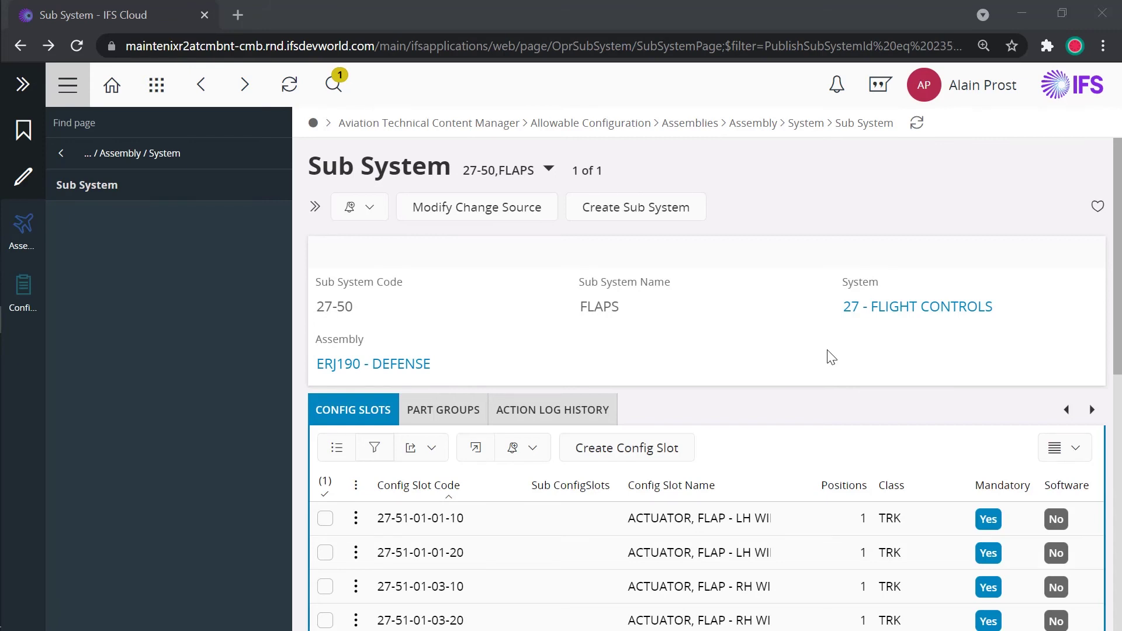
pyautogui.click(23, 289)
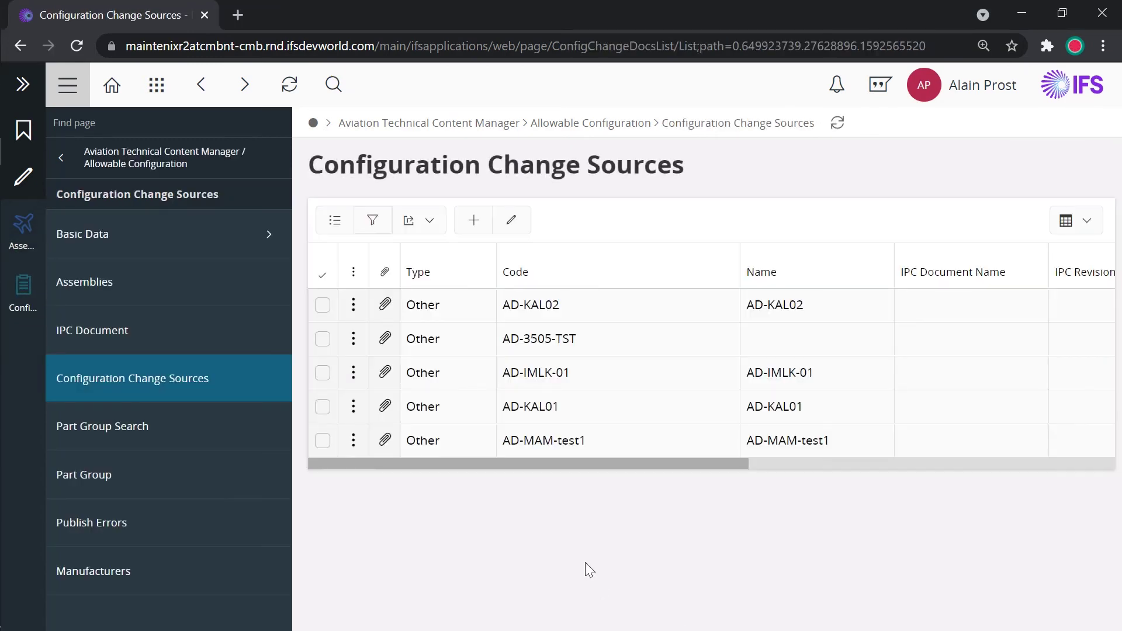
pyautogui.click(322, 372)
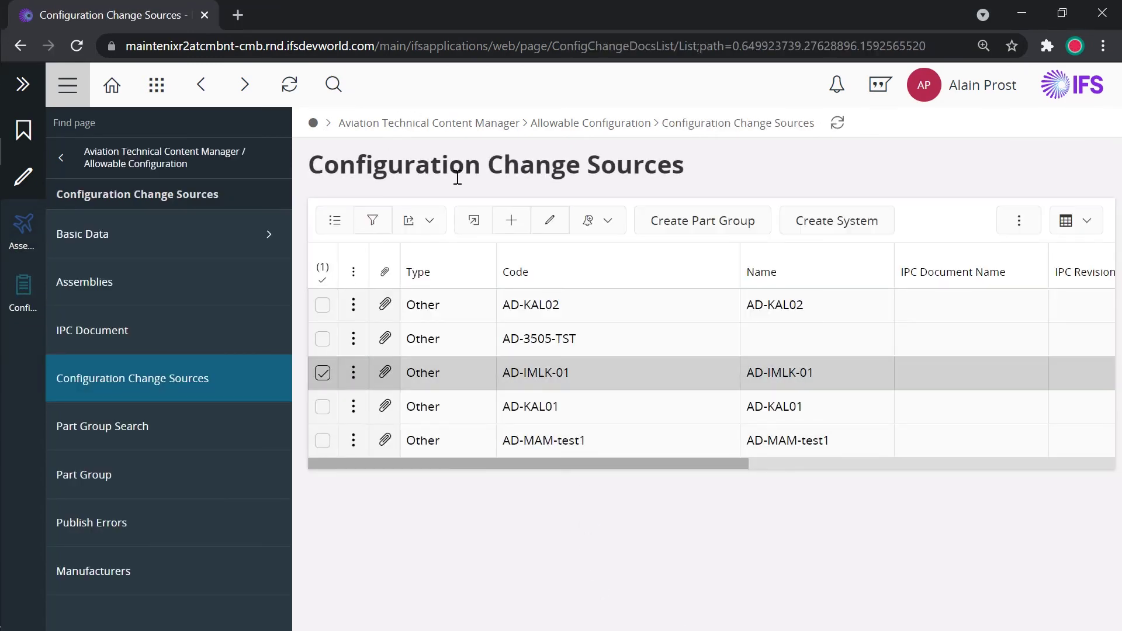
pyautogui.click(472, 219)
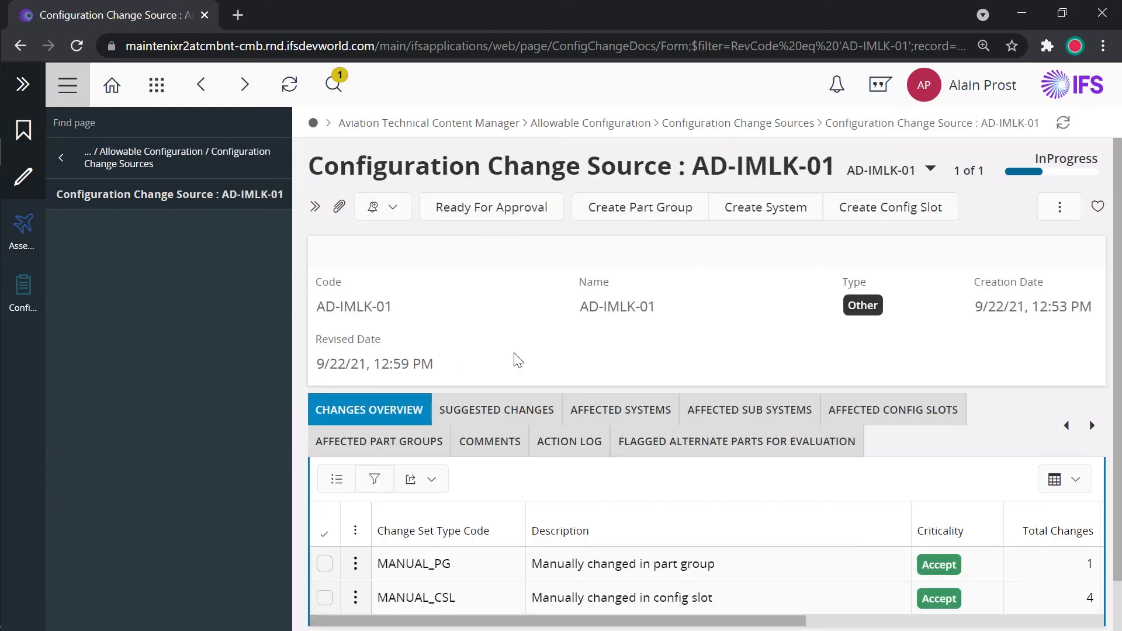
pyautogui.click(550, 460)
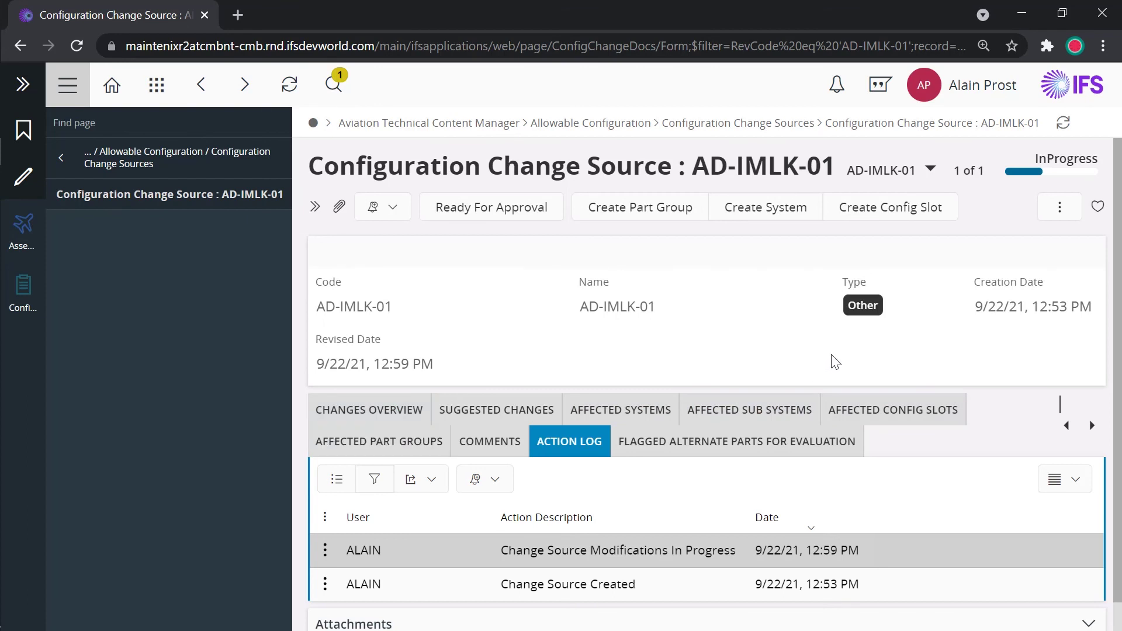
pyautogui.click(905, 410)
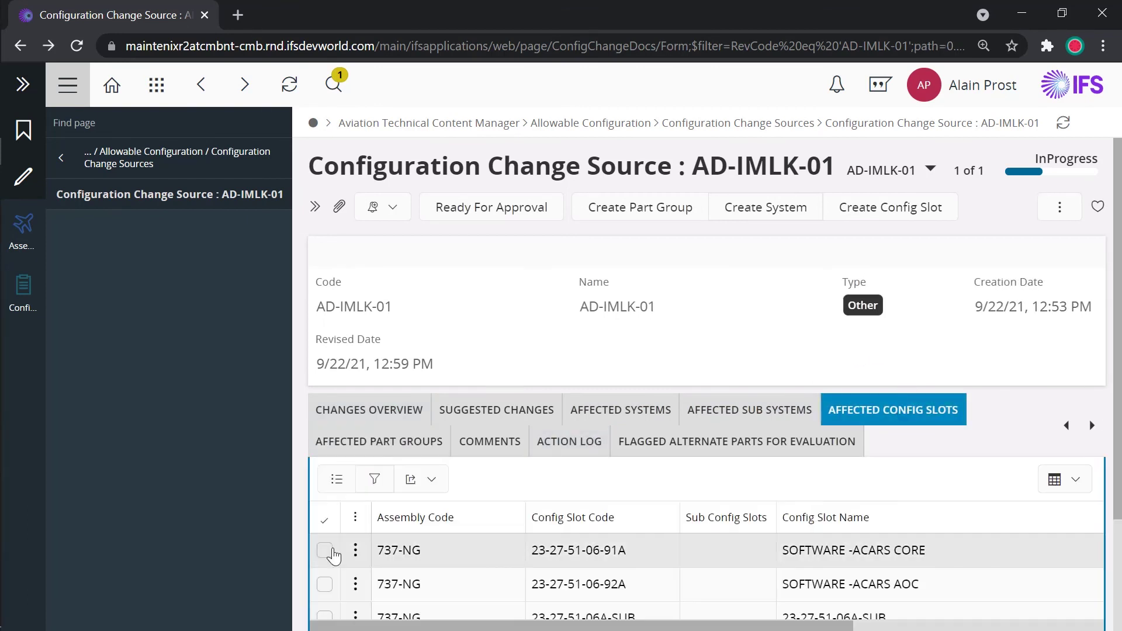
pyautogui.click(333, 555)
pyautogui.click(475, 481)
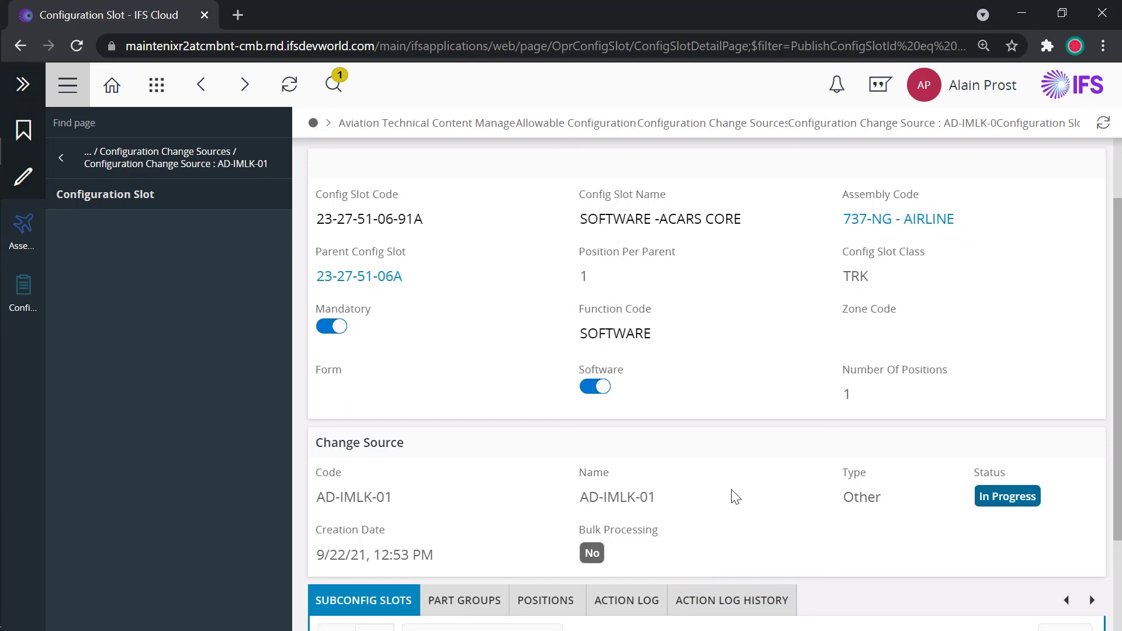
pyautogui.scroll(2, 735, 497)
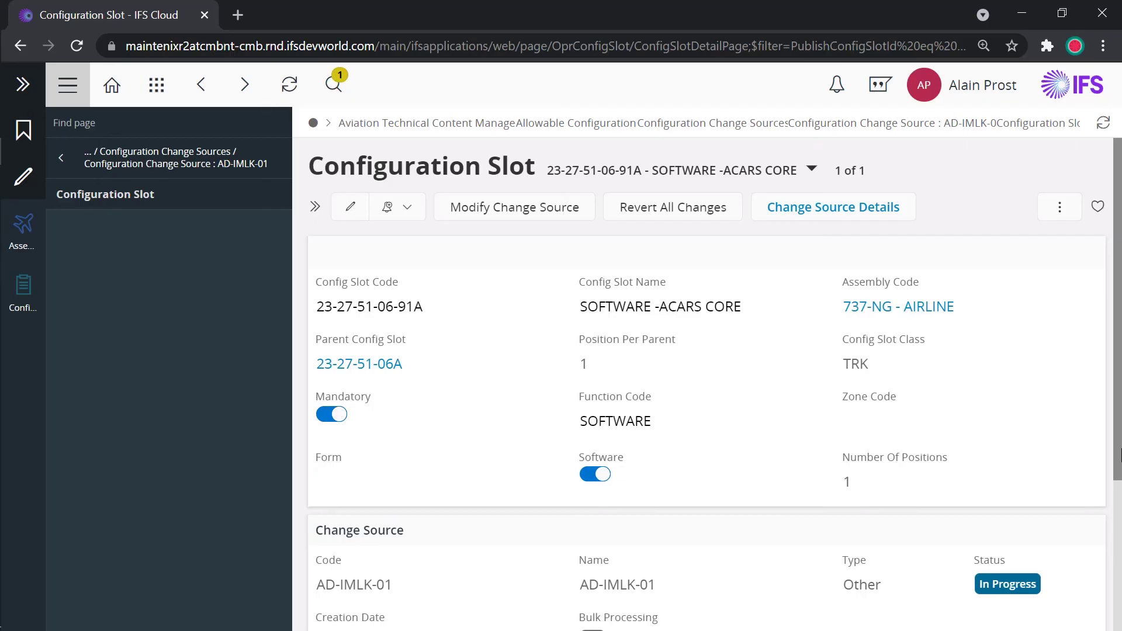